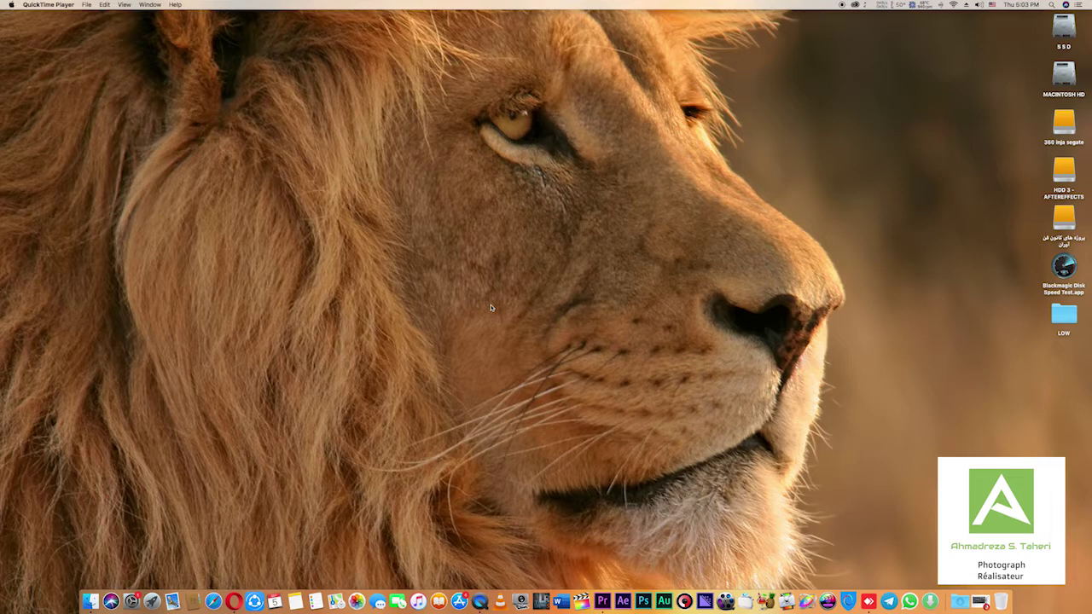
Switch to Premiere Pro and create a new project named "2d movie to a 3d".
click(603, 602)
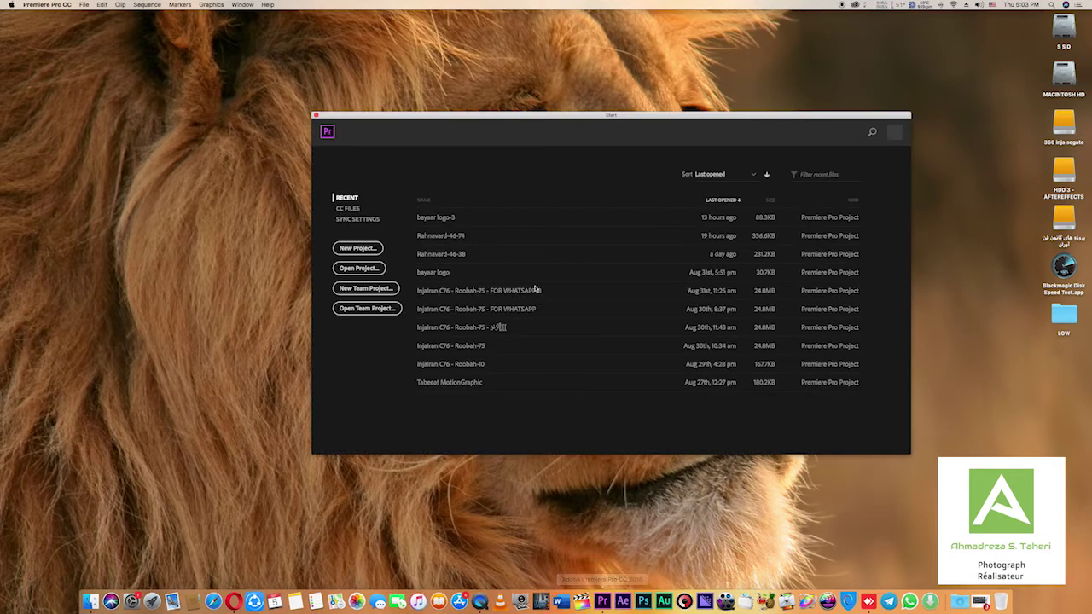
key(super+alt+n)
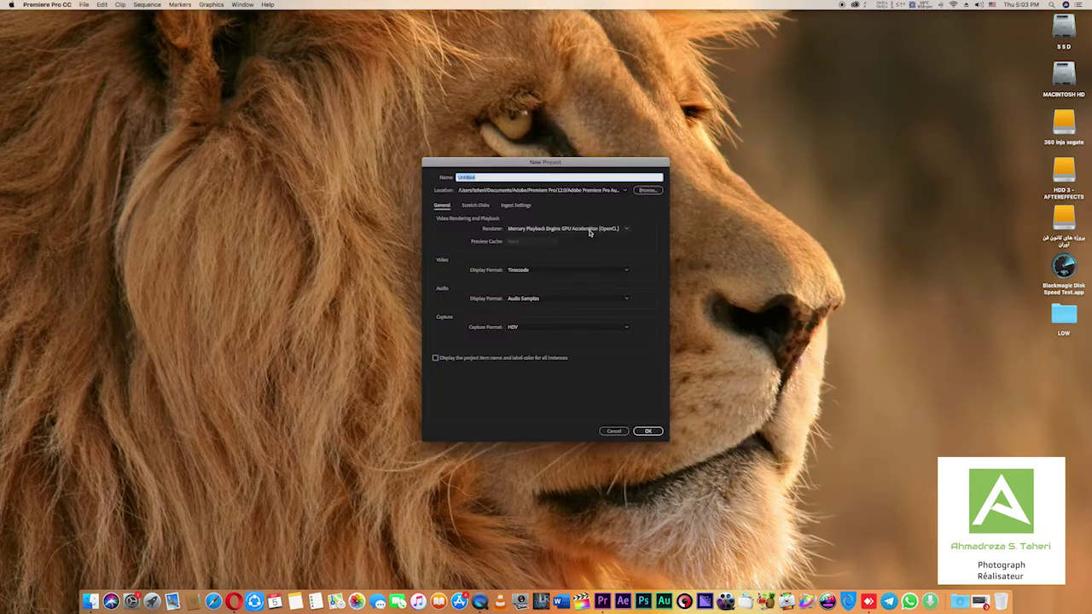
key(BackSpace)
text(2d movie to a 3d)
key(Return)
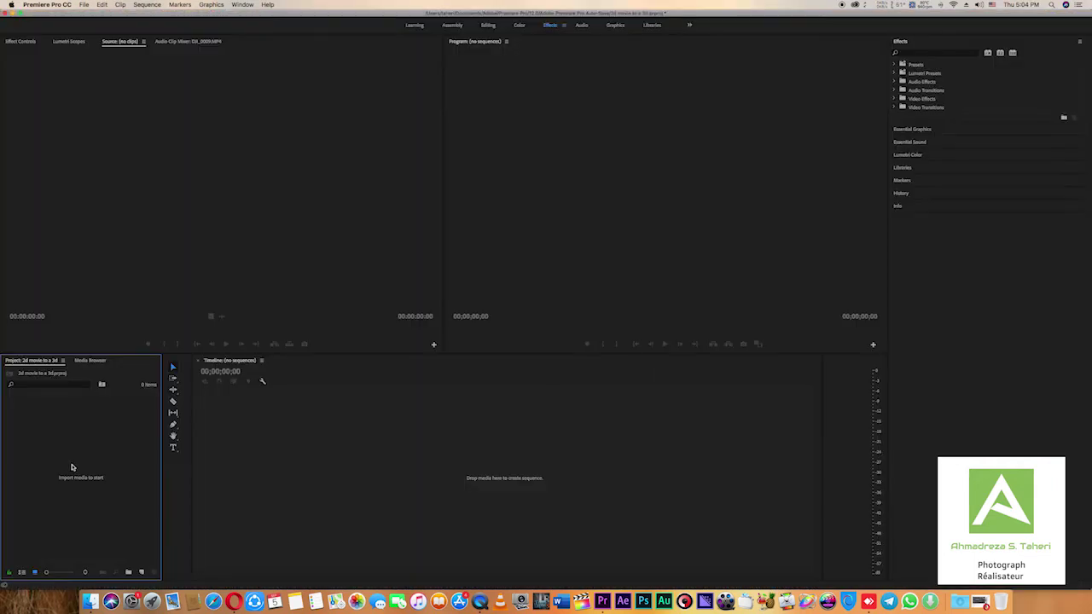
Import the drone clip DJI_0008.MP4 and open it for trimming.
key(super+i)
double_click(324, 126)
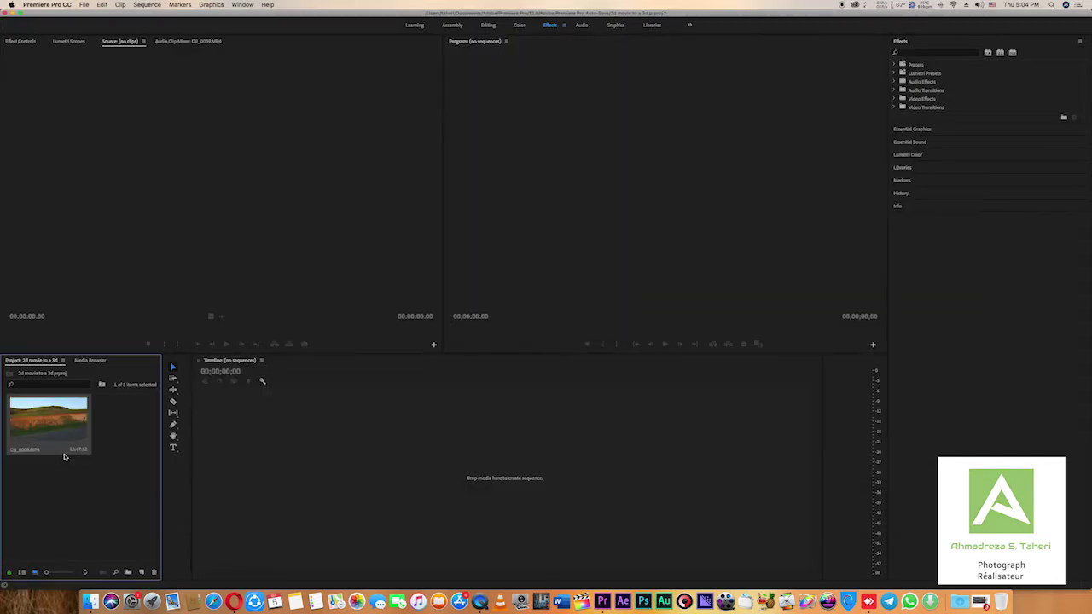
double_click(62, 435)
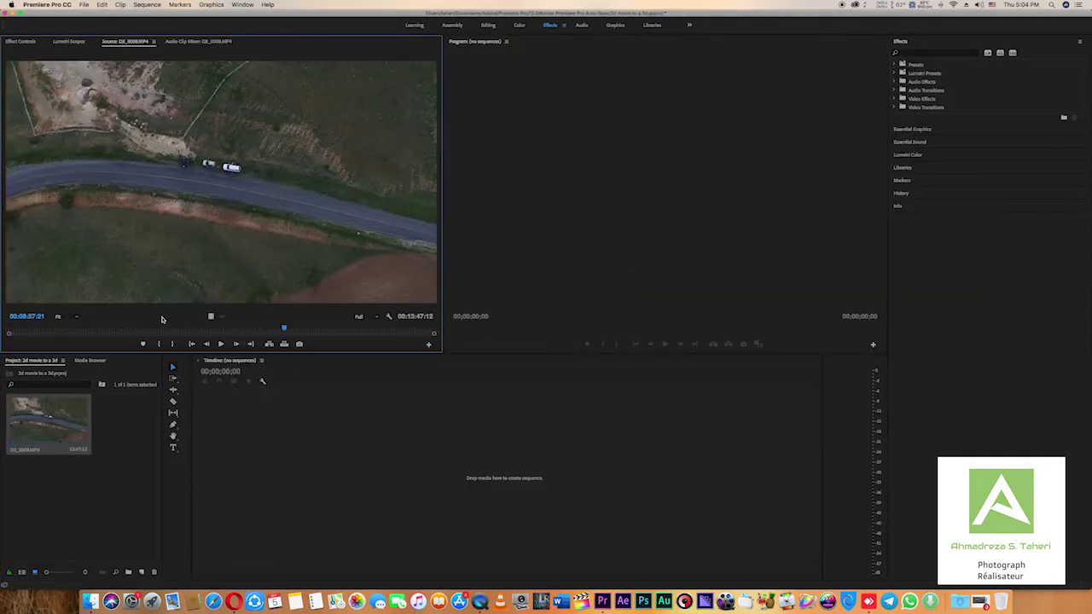
Mark a range of about 21 seconds in the source clip, covering the flight over the hillside towards the cows.
click(73, 329)
mouse_move(72, 330)
mouse_down()
mouse_move(94, 330)
mouse_move(83, 329)
mouse_up()
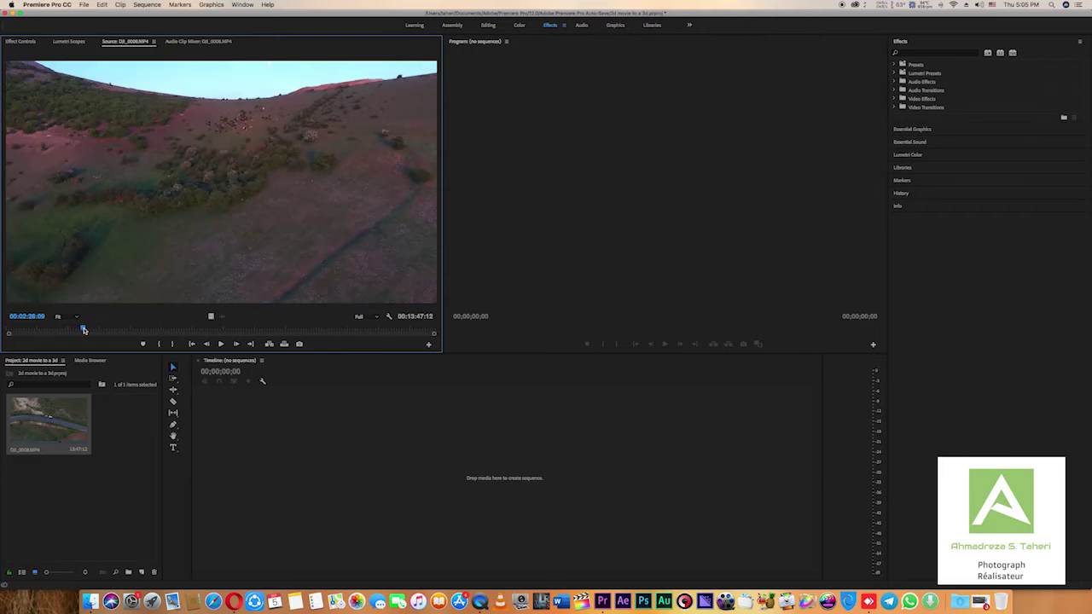
key(space)
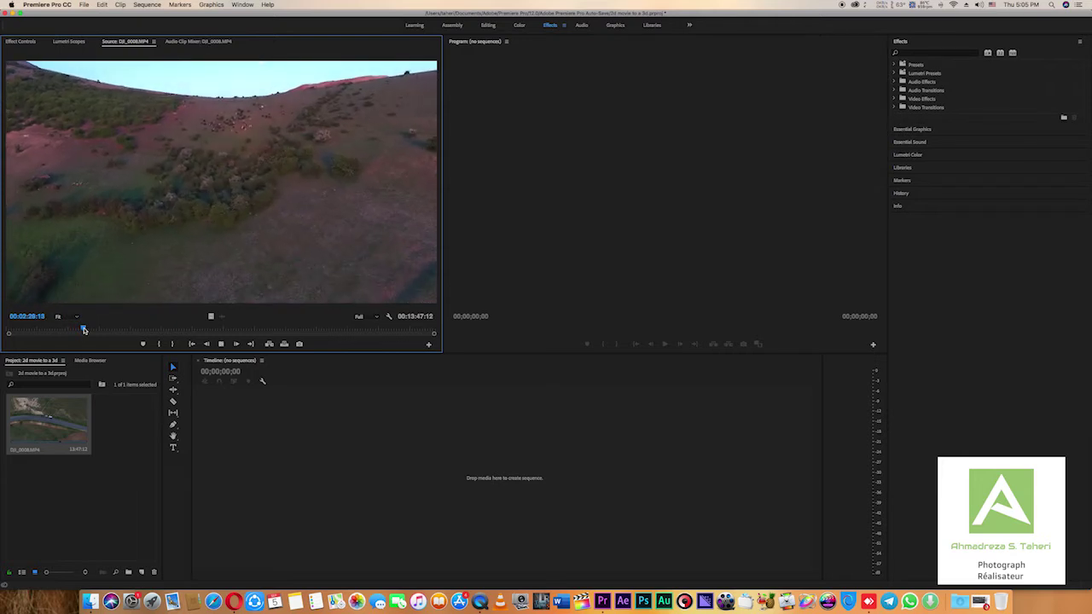
drag(84, 329, 109, 331)
key(o)
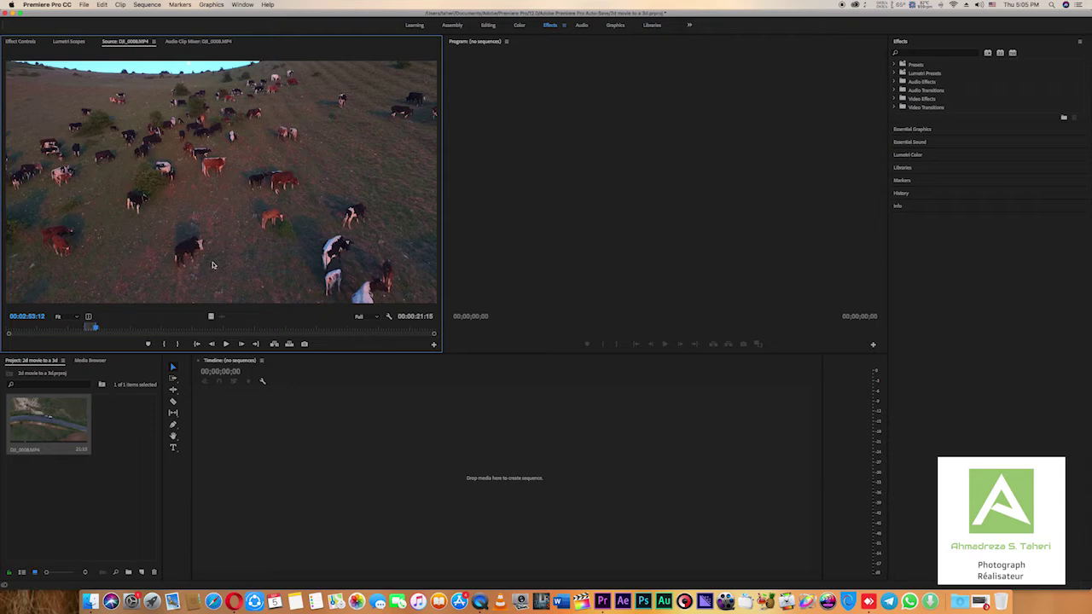
Create a sequence from the marked range of DJI_0008.MP4 and preview its opening seconds.
drag(193, 198, 276, 454)
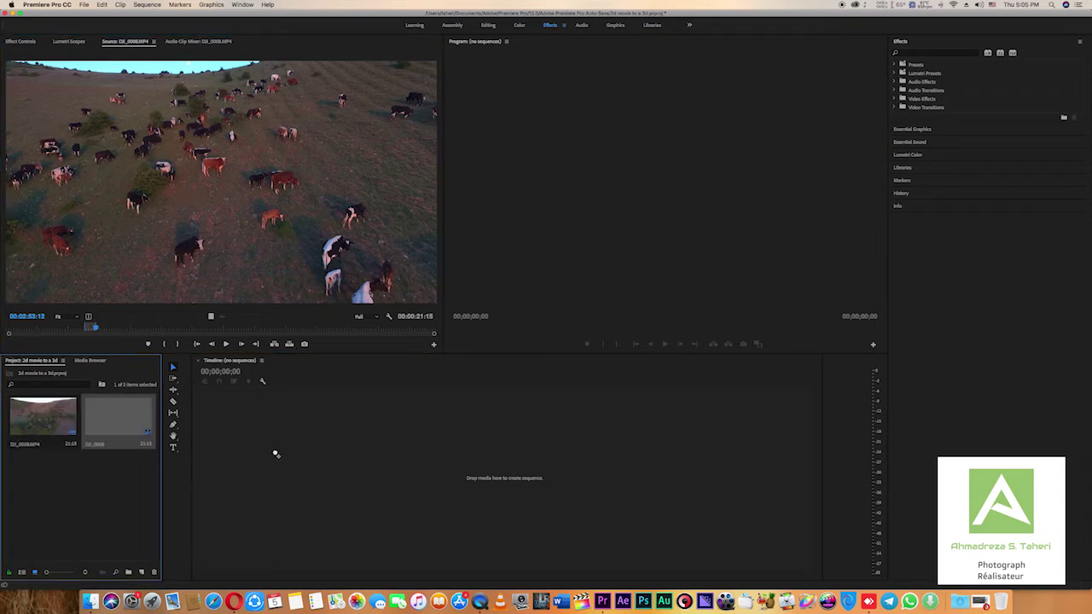
drag(313, 385, 276, 385)
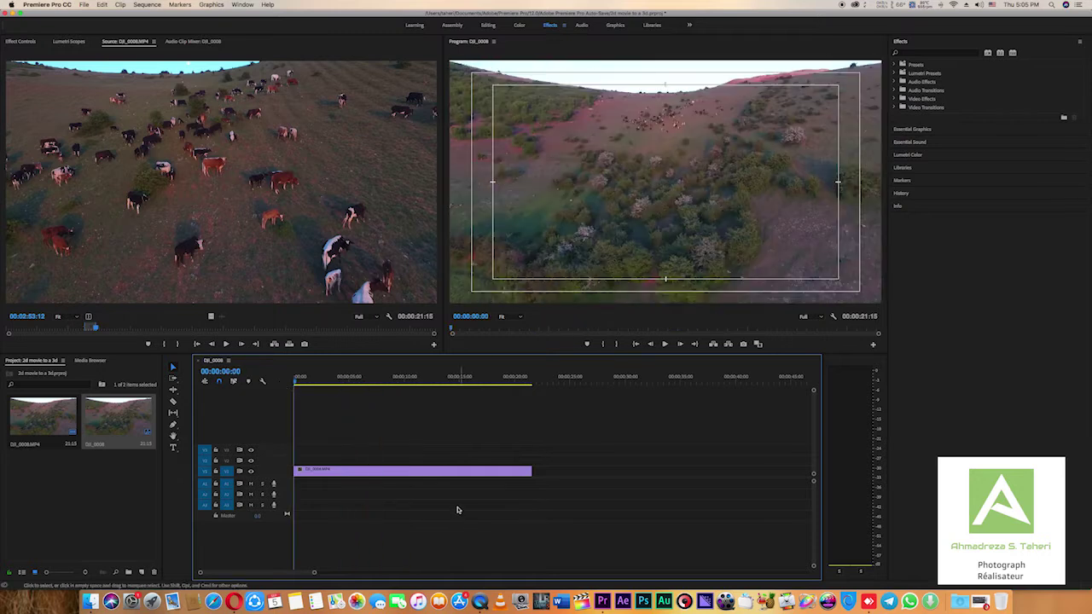
key(space)
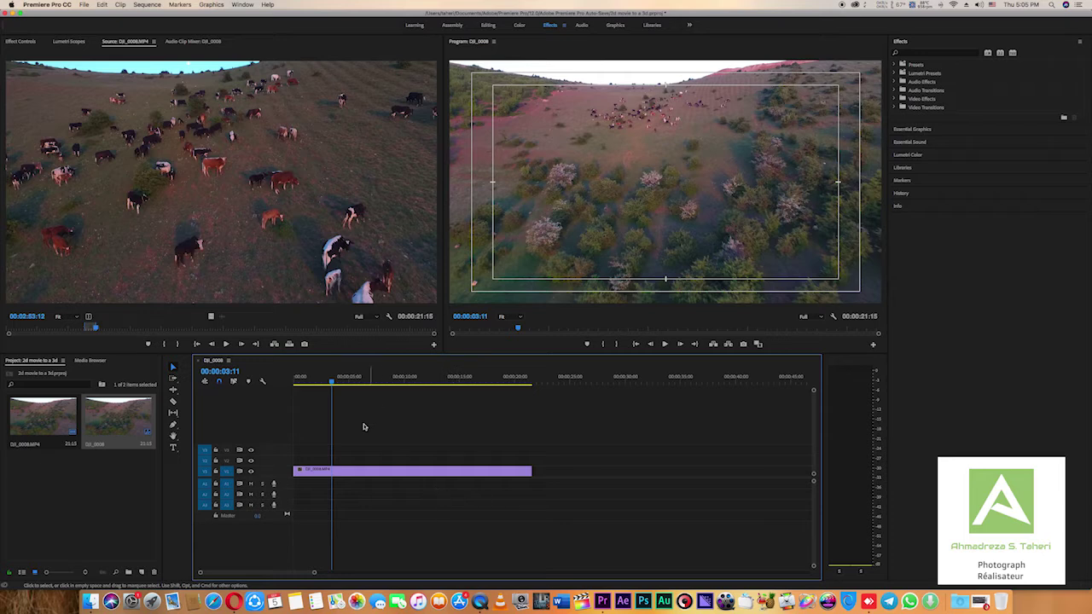
Duplicate the V1 clip onto track V2, aligned with the start of the sequence.
click(348, 475)
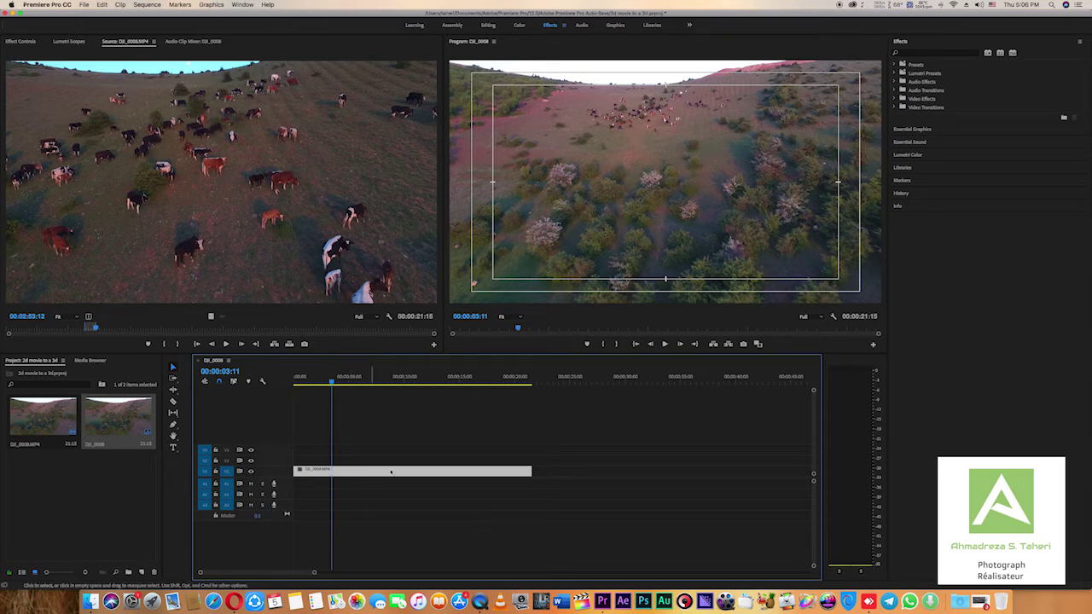
click(228, 460)
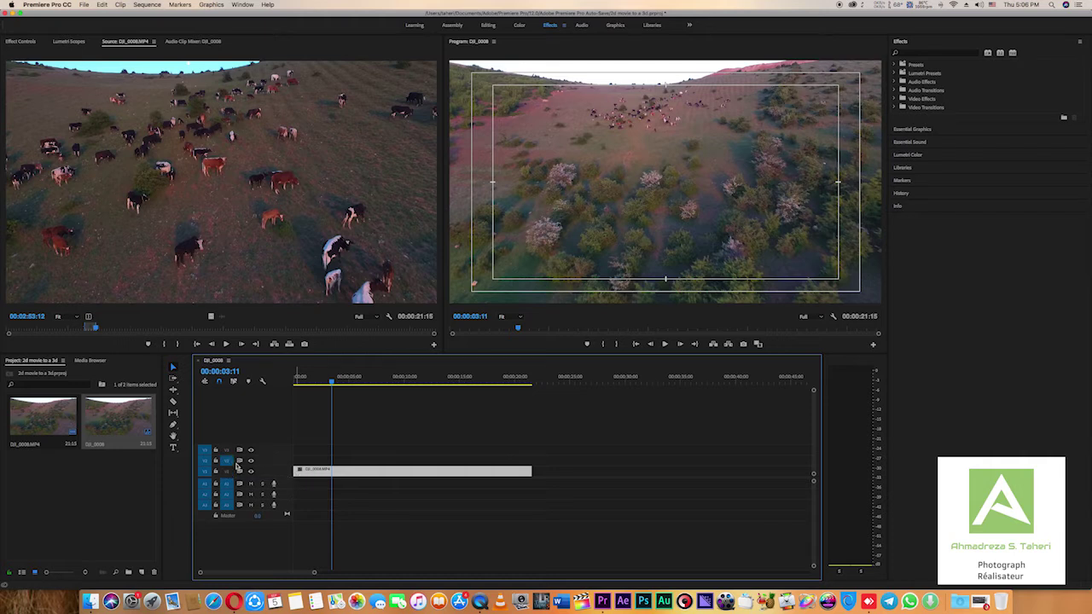
drag(333, 384, 287, 385)
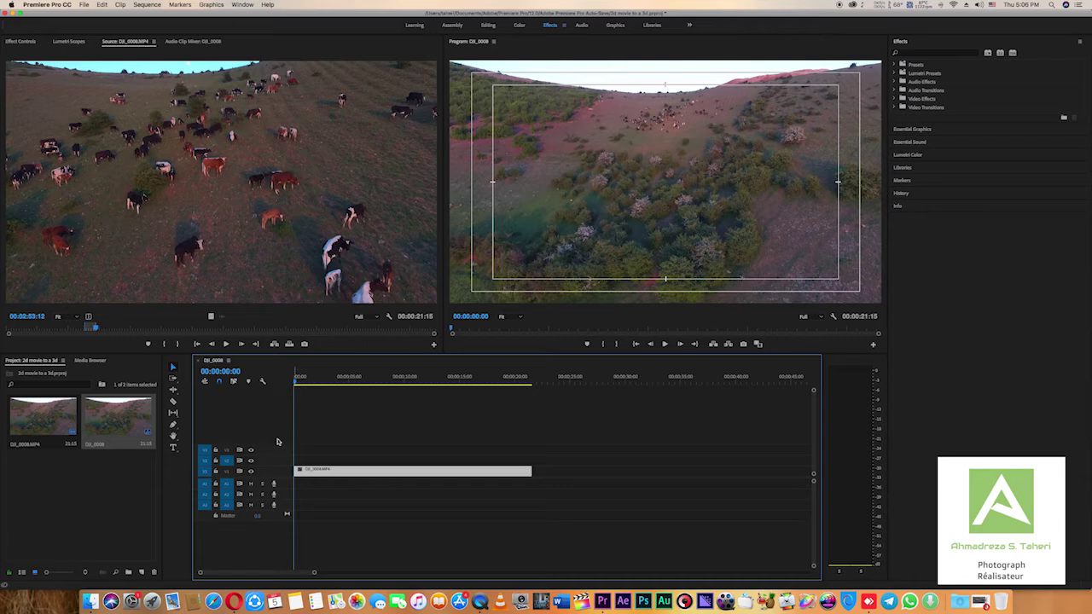
key(super+v)
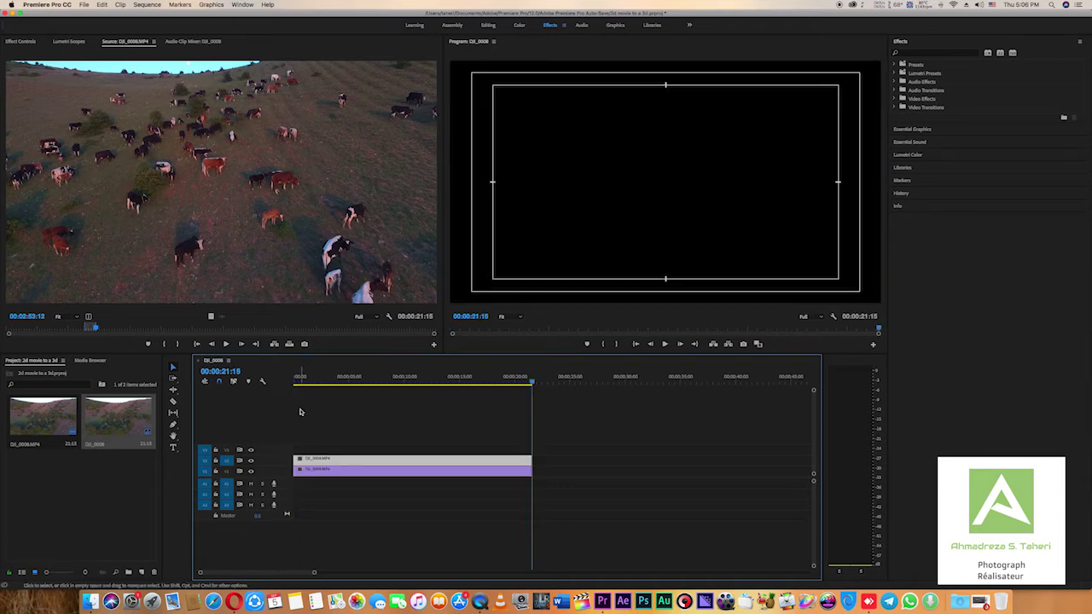
Apply the Color Balance (RGB) video effect from Image Control to the clip on V2.
drag(350, 381, 310, 384)
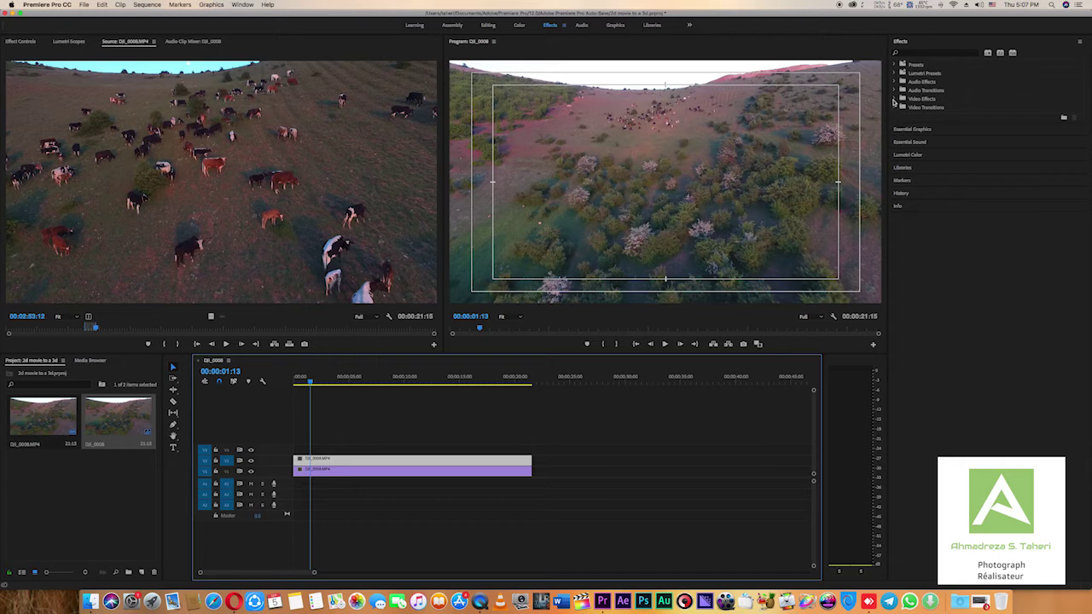
click(894, 99)
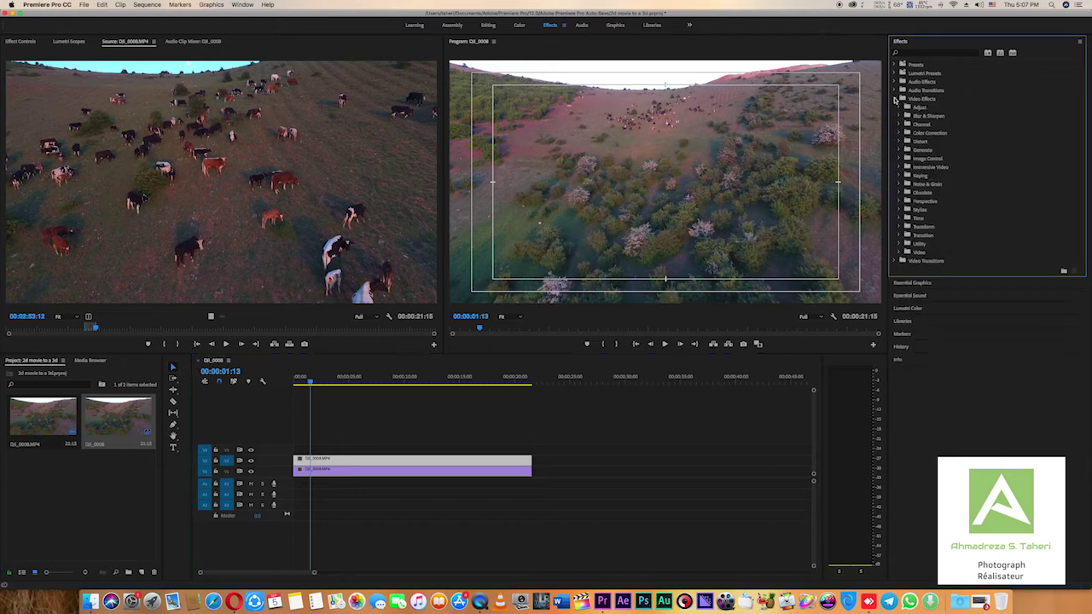
click(903, 160)
click(929, 176)
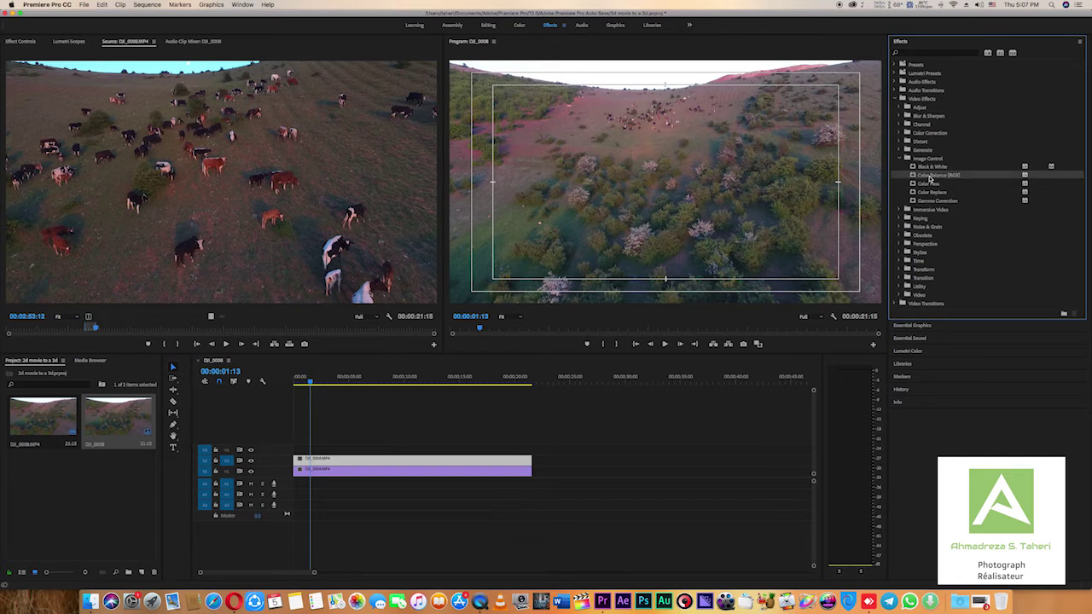
drag(934, 178, 348, 461)
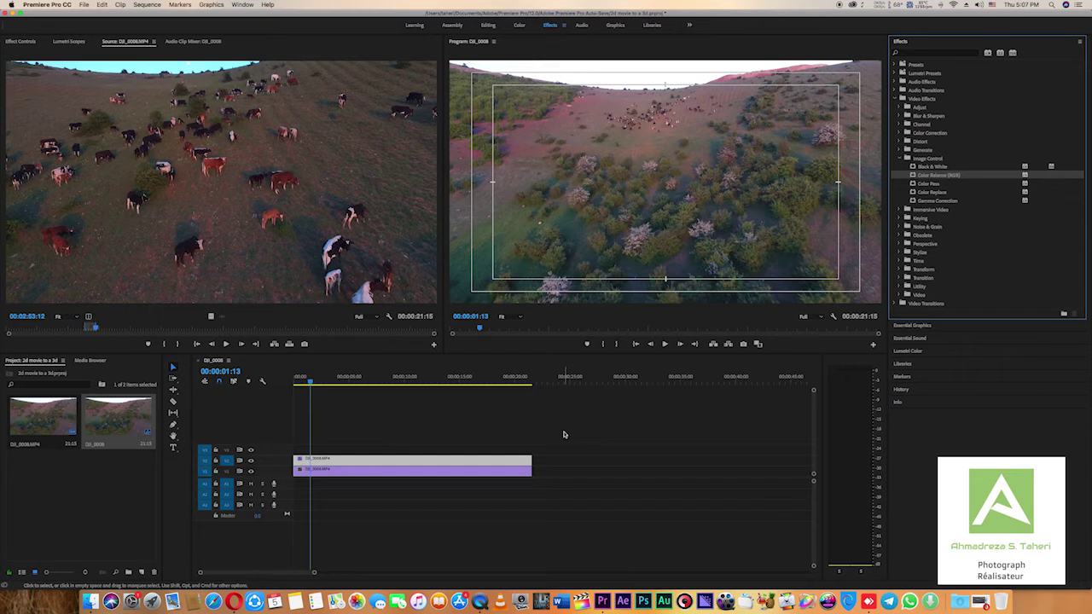
Set Green and Blue to 0 in the V2 clip's Color Balance (RGB) effect, keeping only the red channel.
click(22, 42)
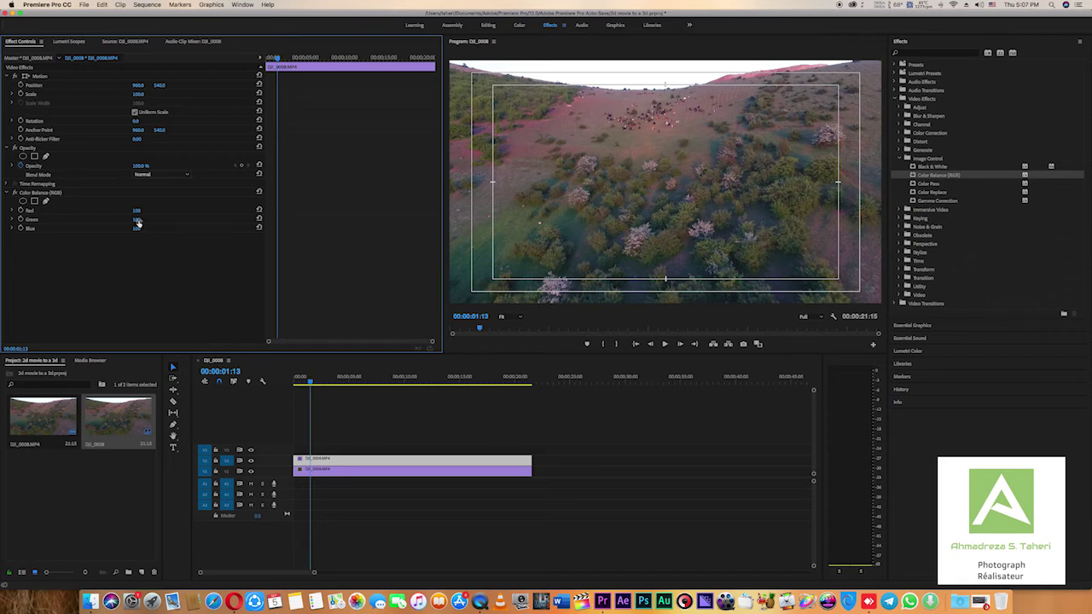
click(137, 220)
text(0)
key(Tab)
text(0)
key(Return)
key(Tab)
mouse_move(310, 383)
mouse_down()
mouse_move(380, 383)
mouse_move(290, 384)
mouse_up()
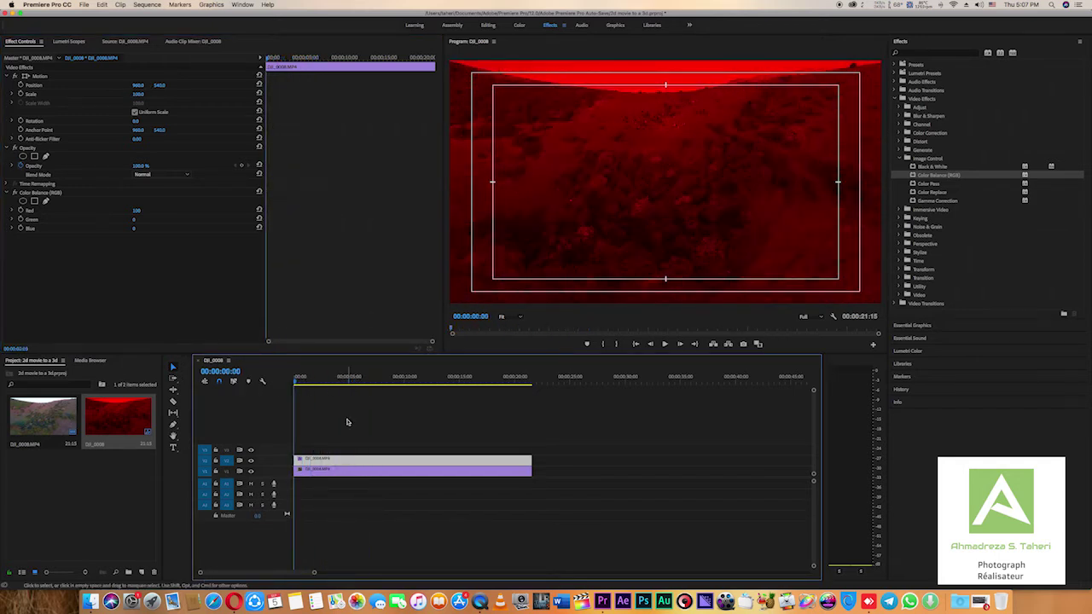
Hide track V2 and apply the Color Balance (RGB) effect to the clip on V1.
click(250, 461)
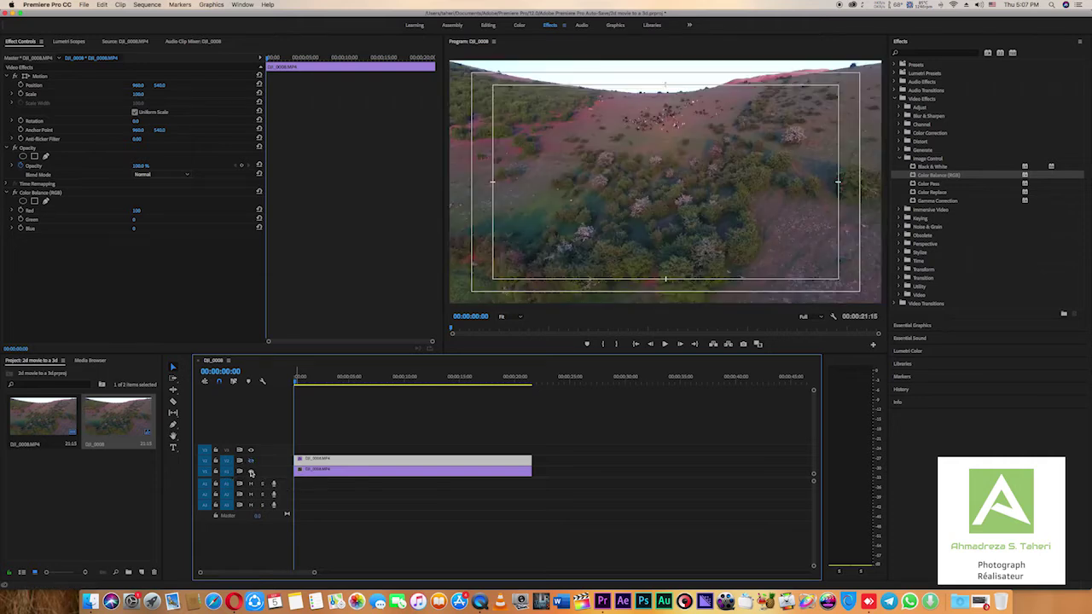
click(251, 472)
click(251, 472)
click(318, 475)
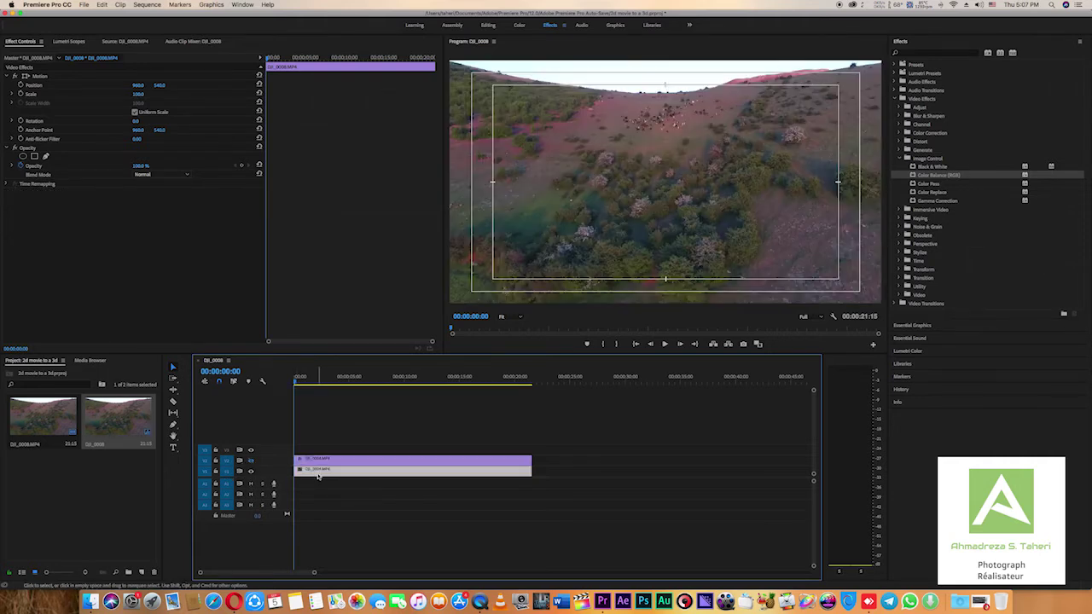
click(925, 178)
drag(925, 178, 333, 475)
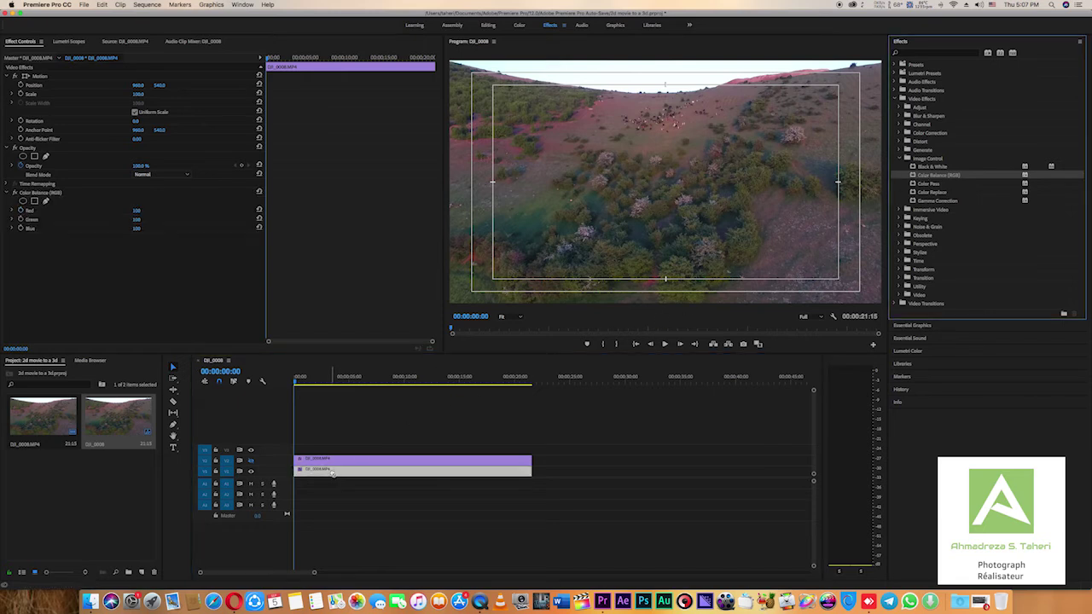
Set Red to 0 in the V1 clip's Color Balance (RGB) effect and check the cyan image along the timeline.
click(136, 211)
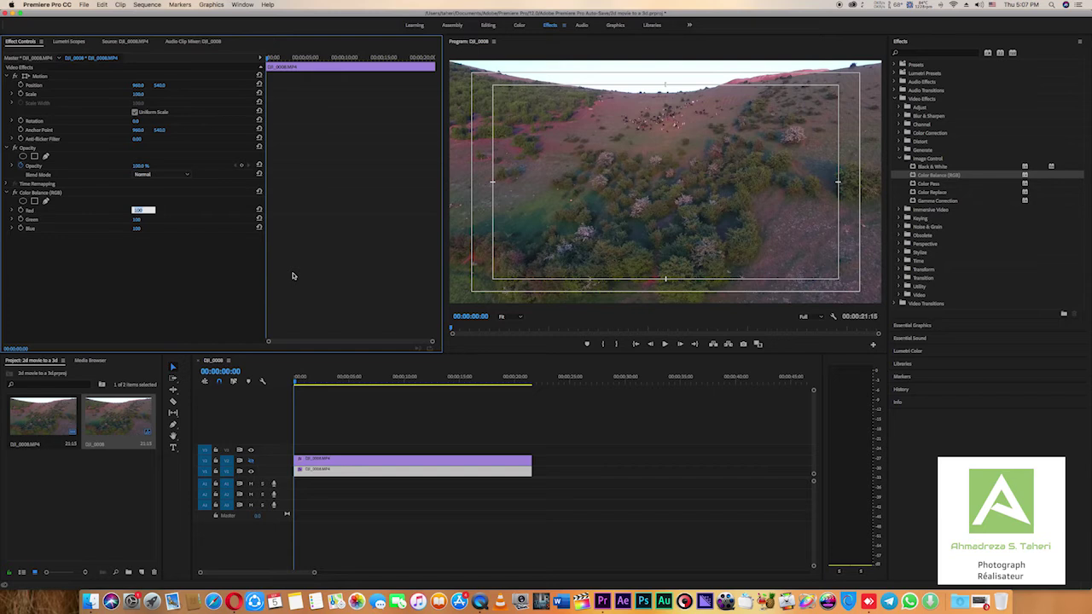
text(0)
key(Return)
drag(297, 384, 384, 386)
key(Home)
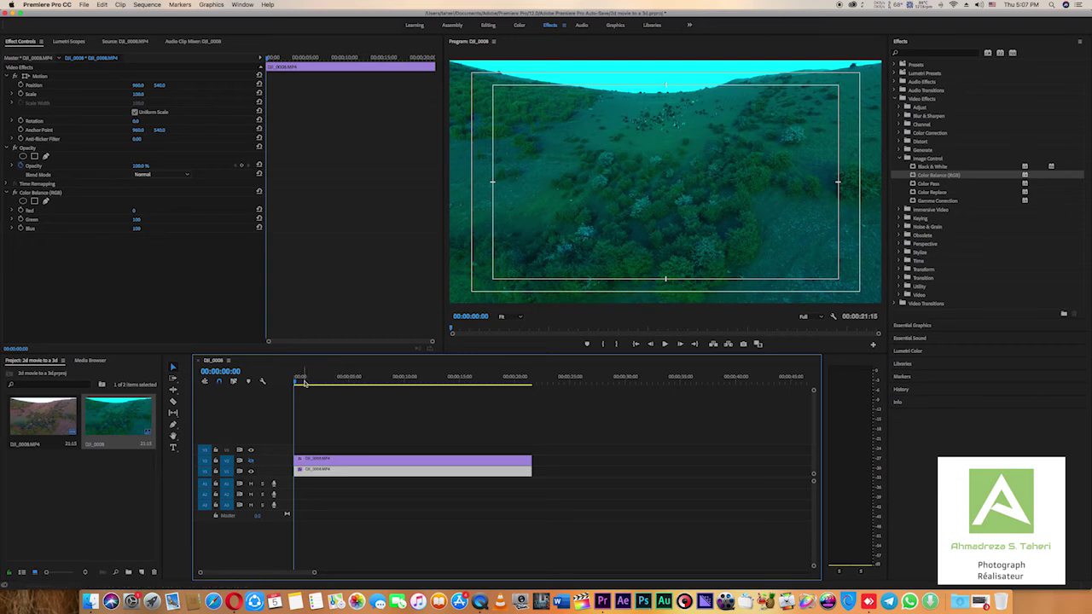
mouse_move(303, 383)
mouse_down()
mouse_move(370, 384)
mouse_move(297, 384)
mouse_up()
Shift the red V2 clip slightly to the left by lowering its horizontal Position, and show track V2 again.
click(343, 460)
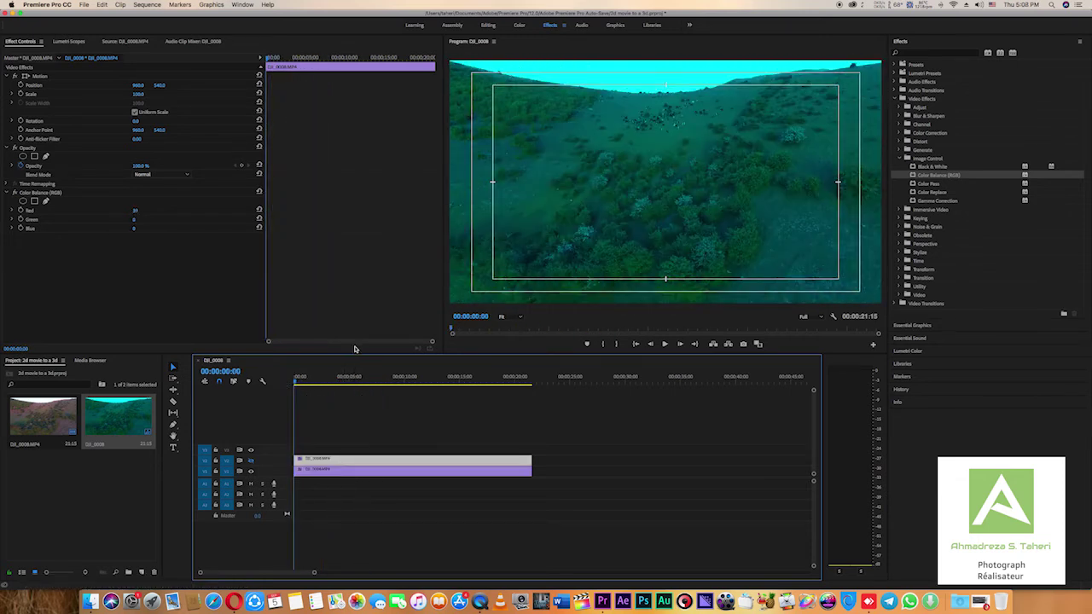
click(137, 86)
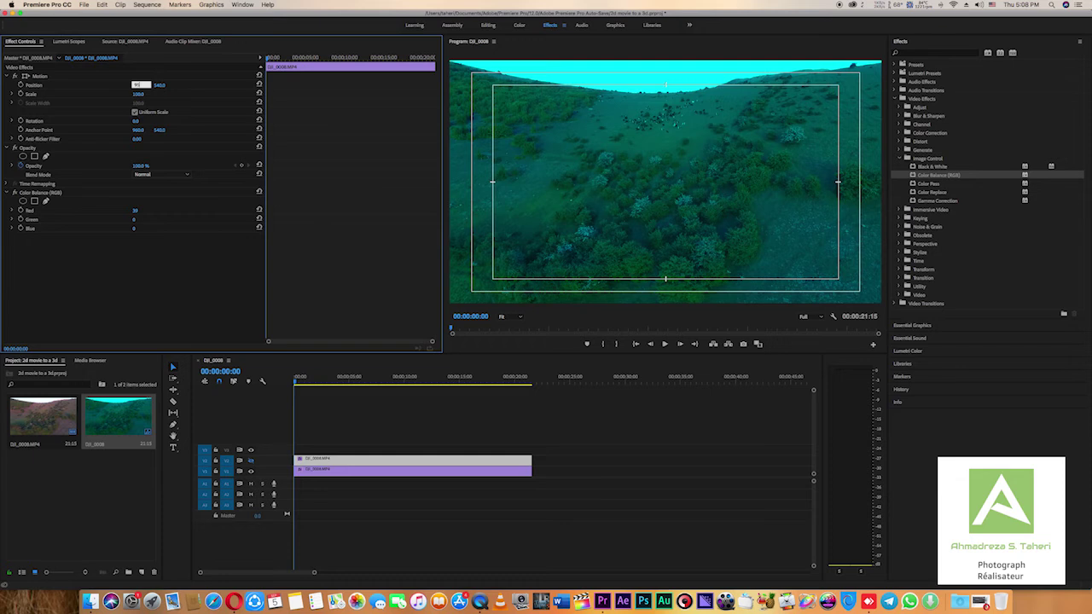
key(Escape)
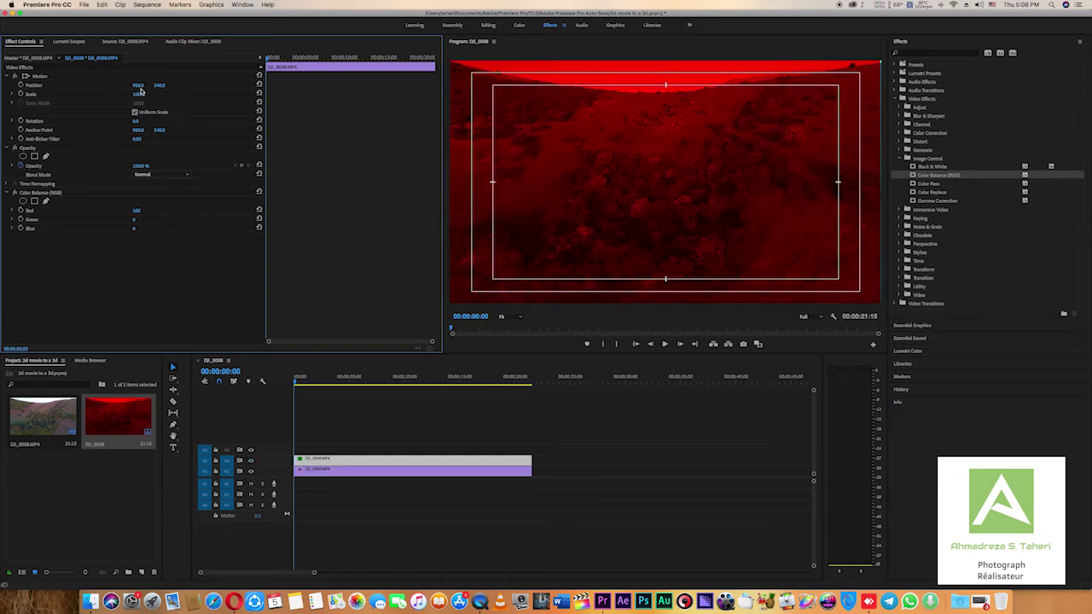
Set the cyan V1 clip's horizontal Position to 966 and check the offset further along the timeline.
click(314, 475)
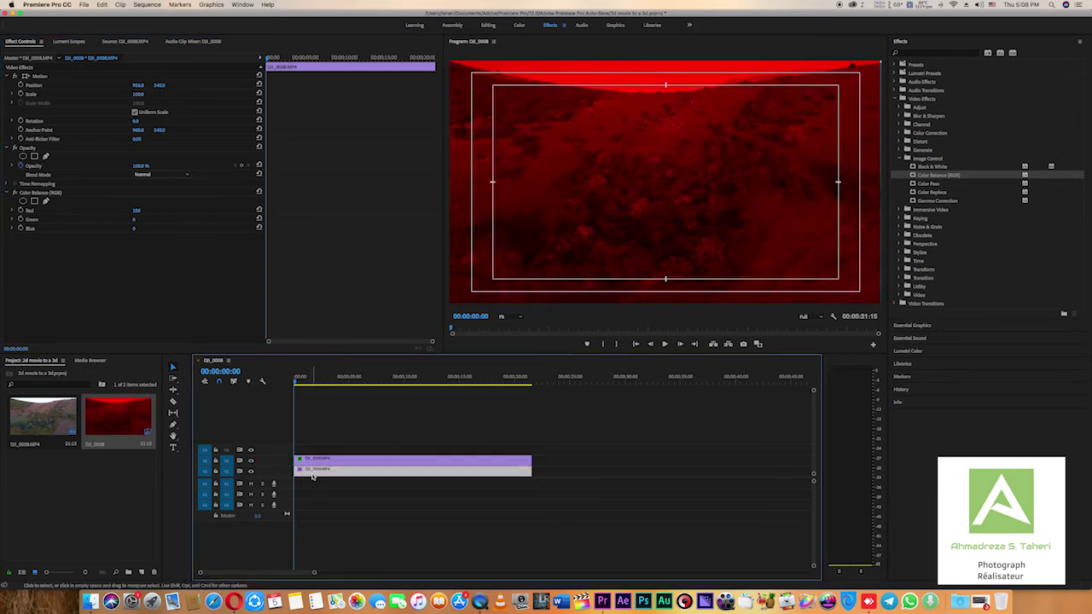
click(139, 85)
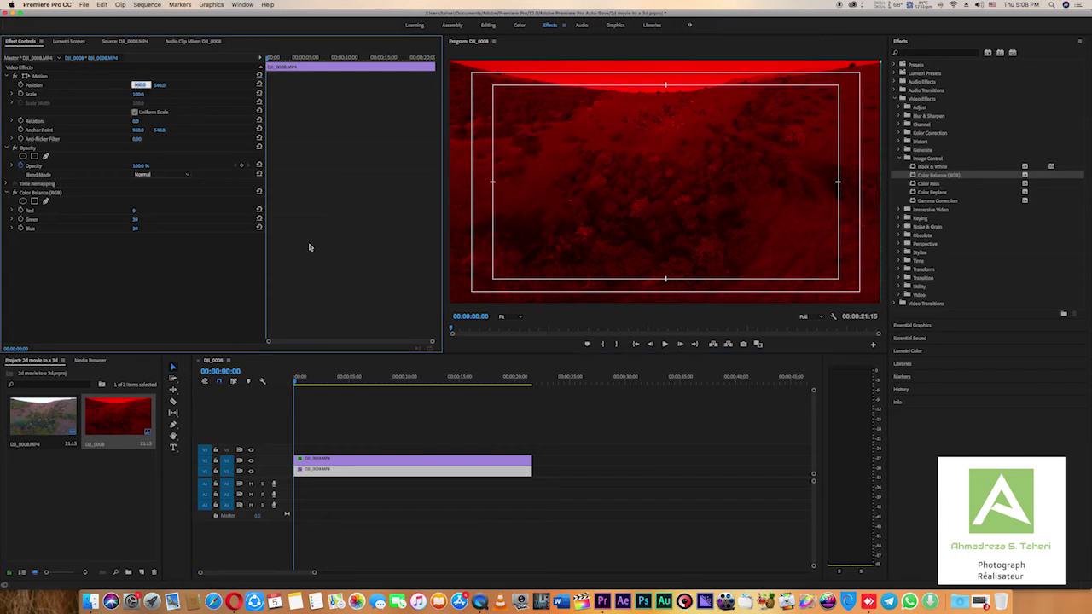
text(966)
key(Return)
drag(298, 384, 358, 386)
Turn off opacity keyframing for the V2 clip, set its blend mode to Screen, and play back the combined image.
click(369, 458)
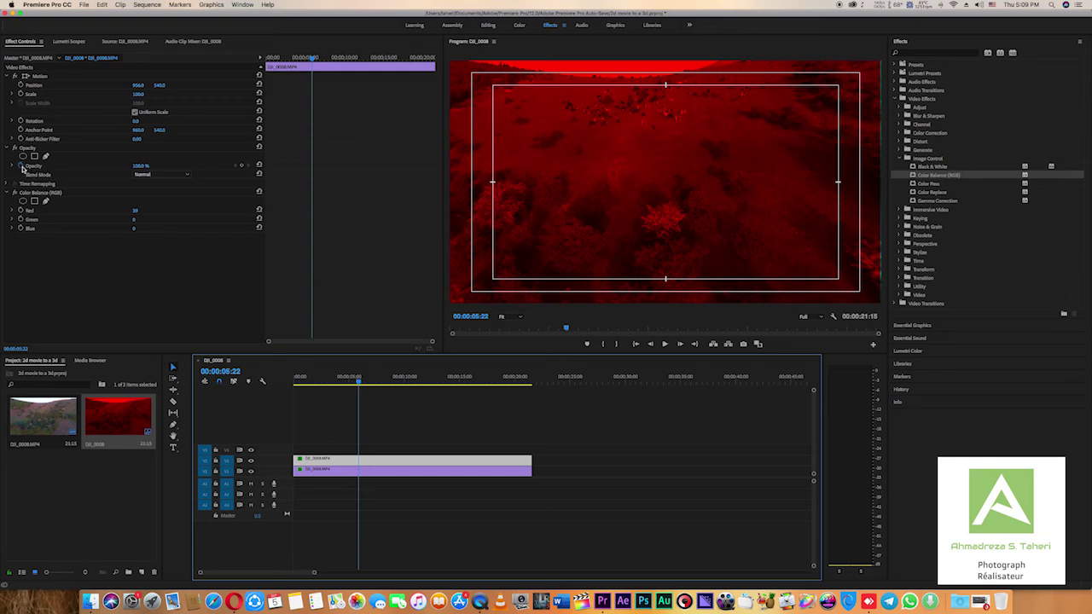
click(22, 167)
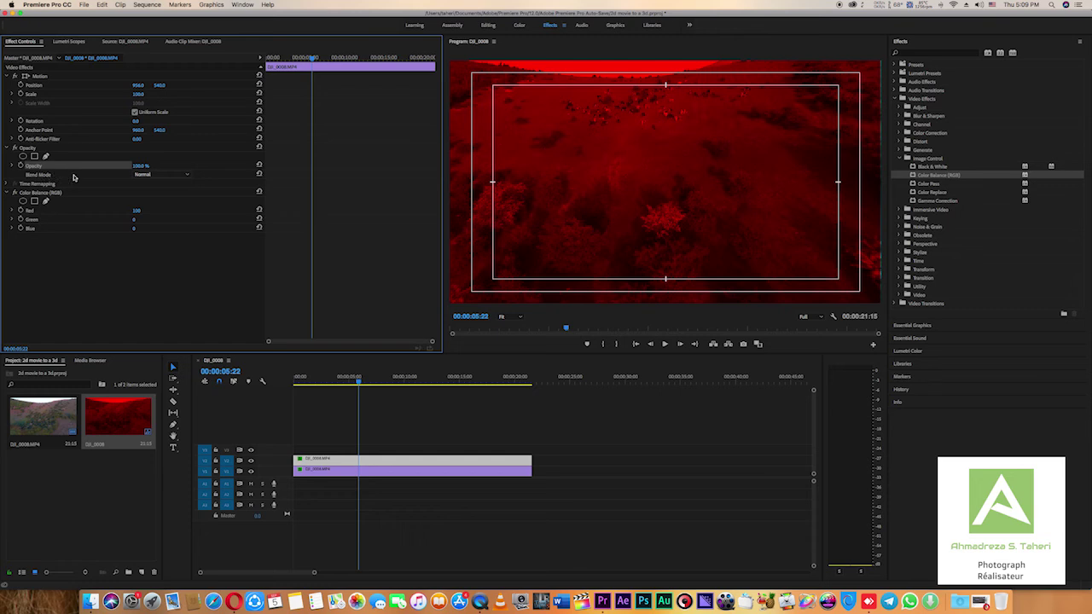
click(154, 177)
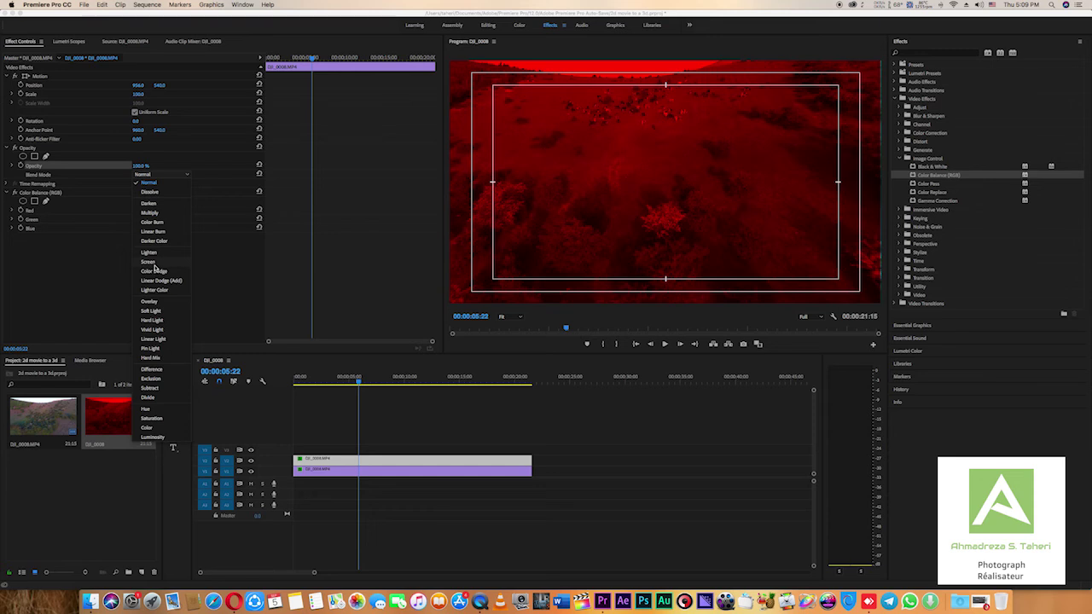
click(154, 266)
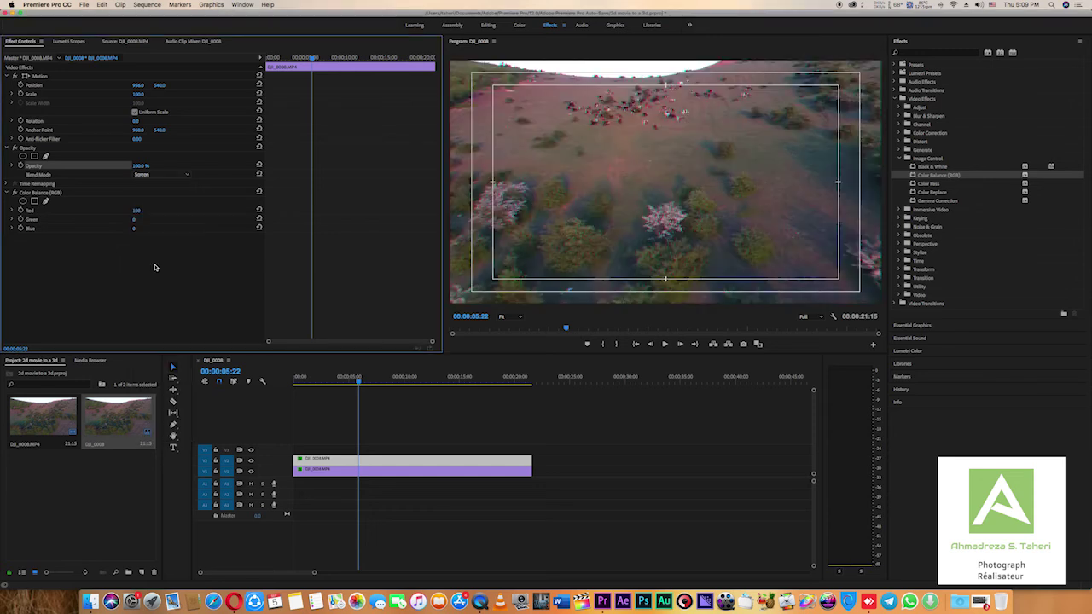
drag(357, 383, 439, 382)
key(space)
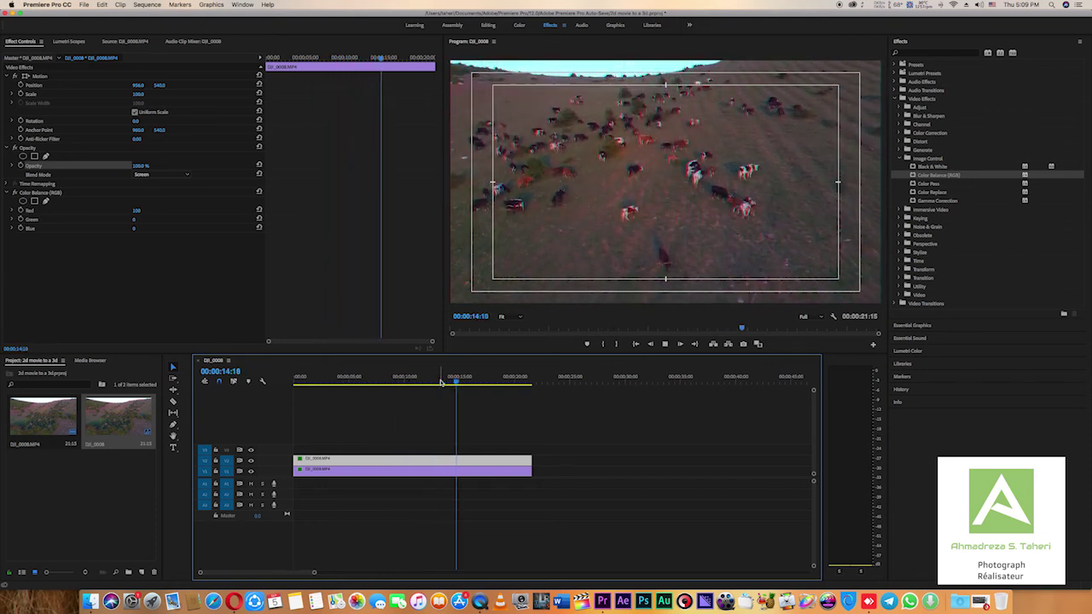